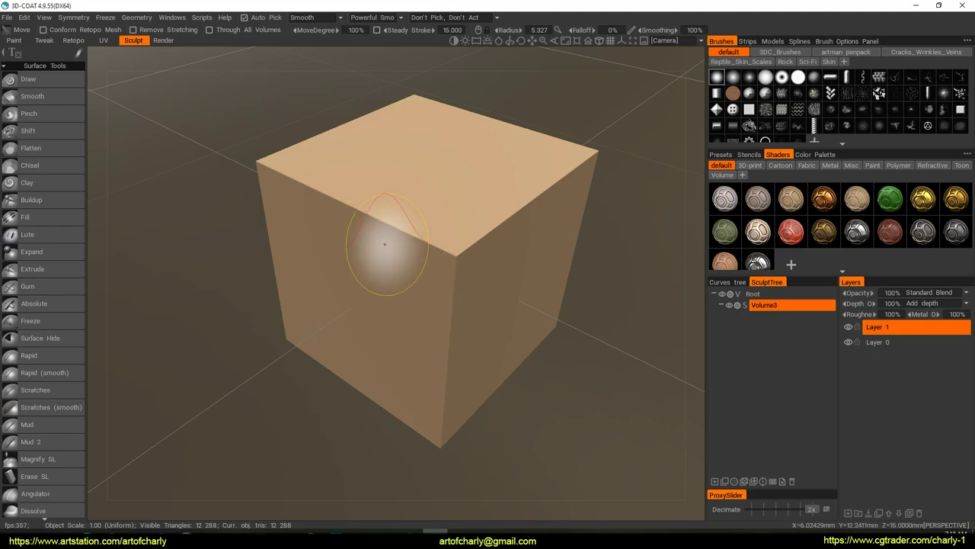
- Turn on the wireframe display for the cube and choose the Move tool from the quick tool palette
key(w)
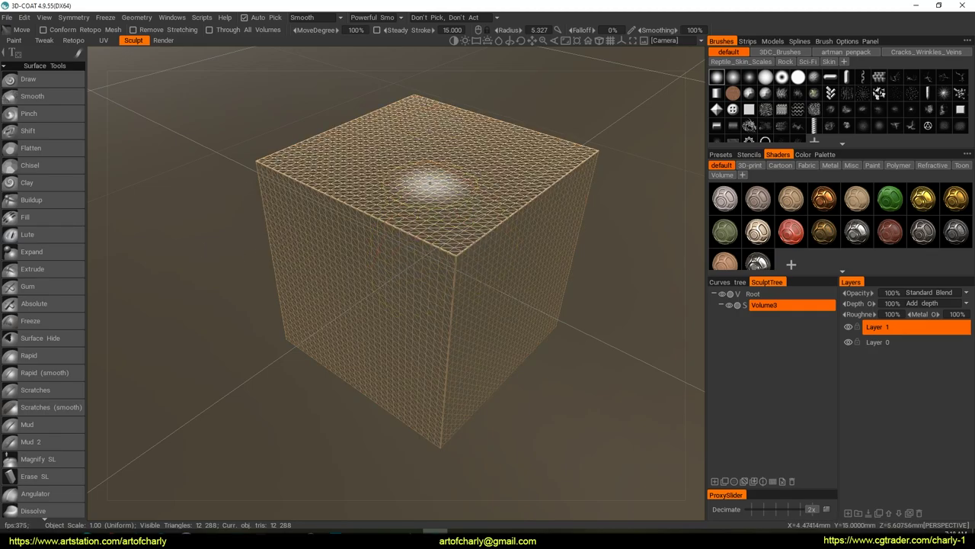
right_drag(488, 283, 418, 183)
key(space)
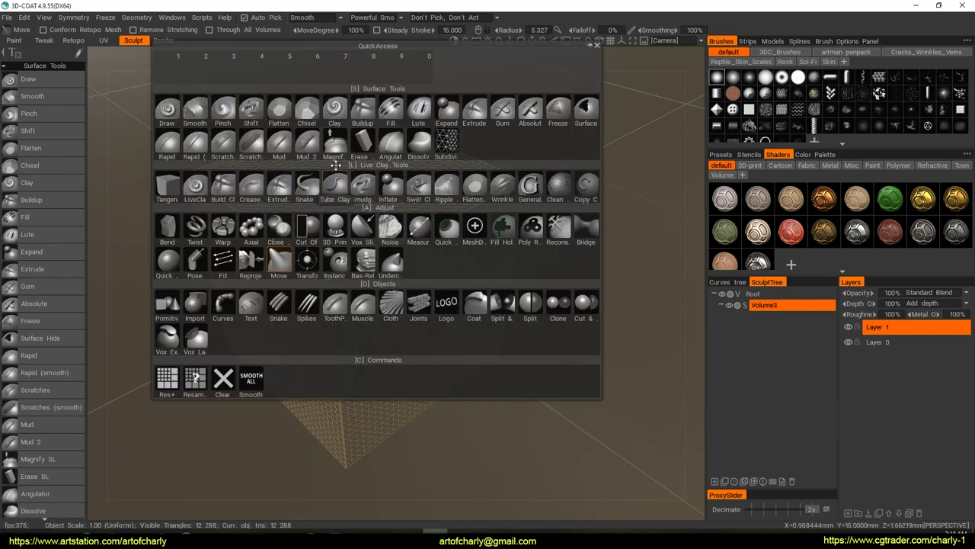
key(space)
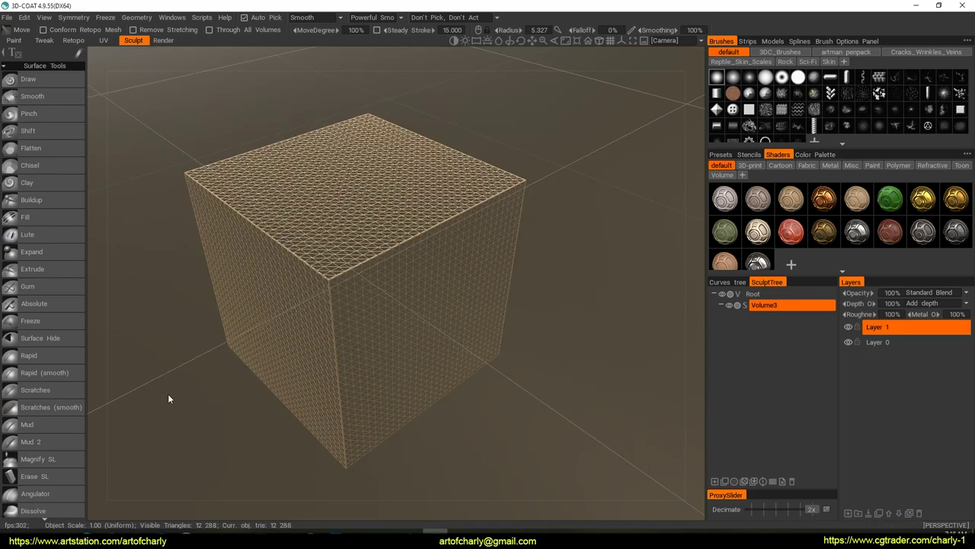
key(space)
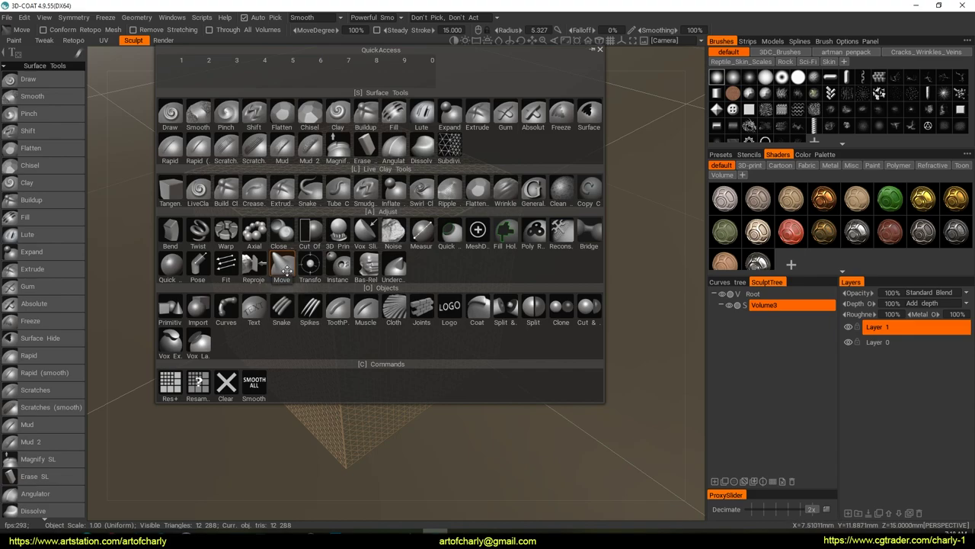
key(space)
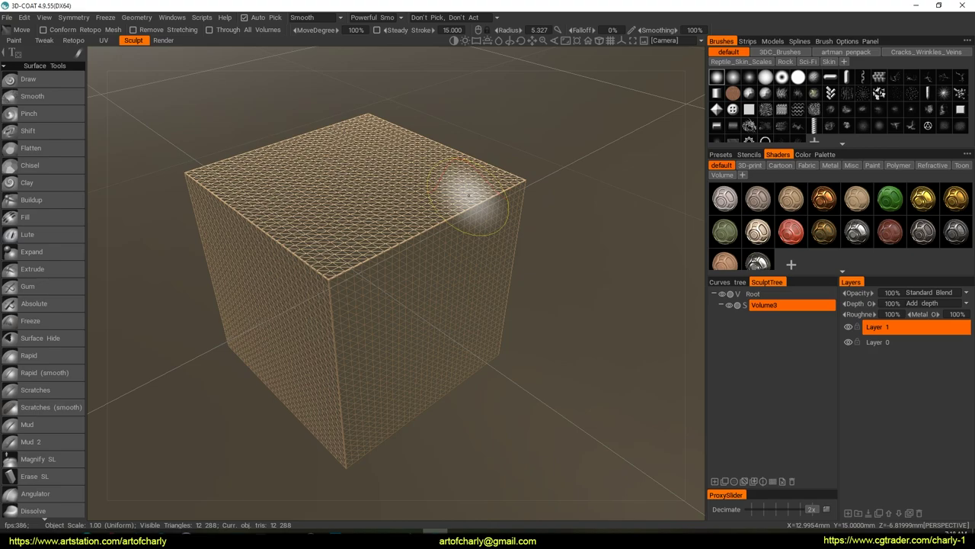
- Pull the cube's far upper corner outward and raise the nearby top edge with the Move tool
mouse_move(505, 192)
mouse_down()
mouse_move(571, 159)
mouse_move(582, 163)
mouse_up()
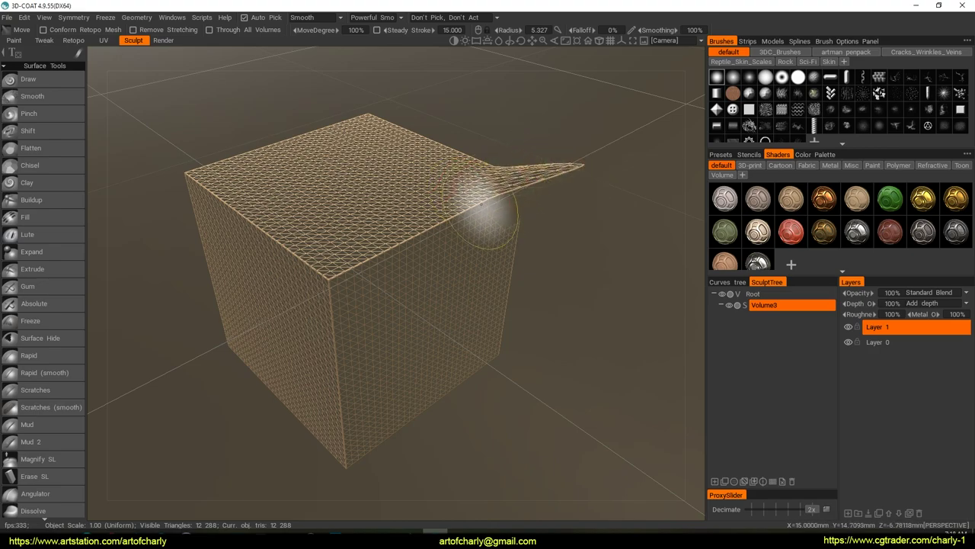
drag(474, 161, 492, 145)
drag(499, 184, 514, 159)
alt+drag(514, 158, 531, 147)
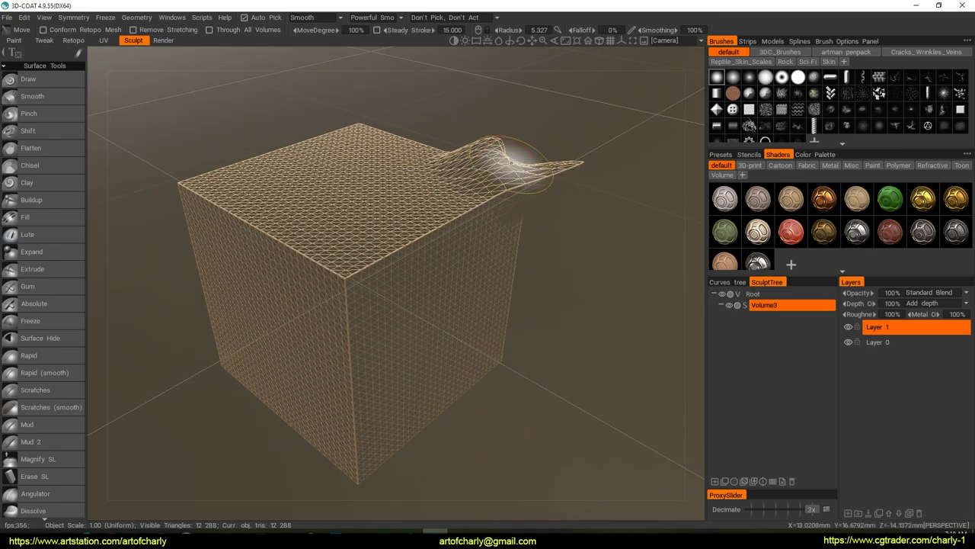
- Undo the Move strokes that stretched the cube's upper corner and edge
key(ctrl+z)
key(ctrl+z)
key(ctrl+z)
key(ctrl+z)
- Enlarge the Move brush radius to 8.816 and enable Remove Stretching
mouse_move(500, 248)
alt+middle_down()
mouse_move(508, 264)
mouse_move(512, 240)
alt+middle_up()
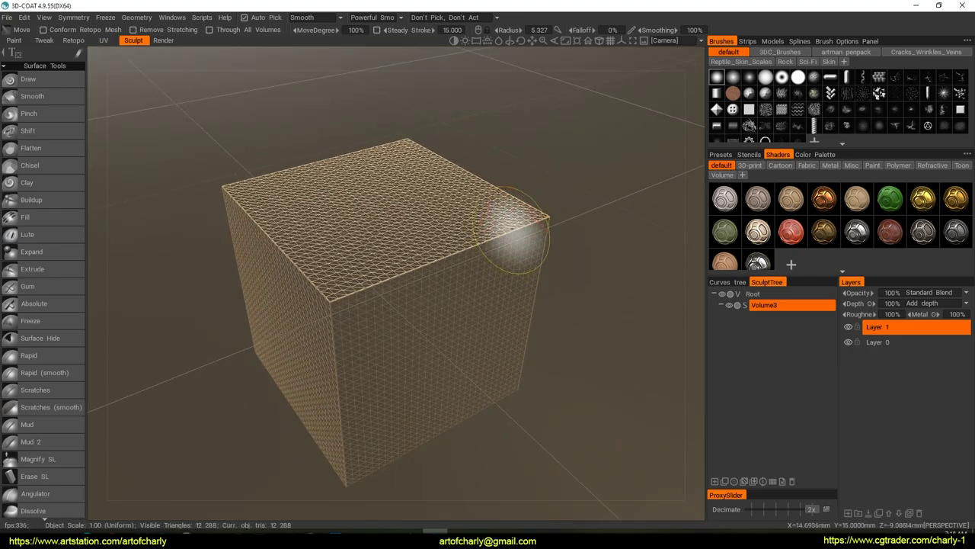
right_drag(512, 231, 534, 228)
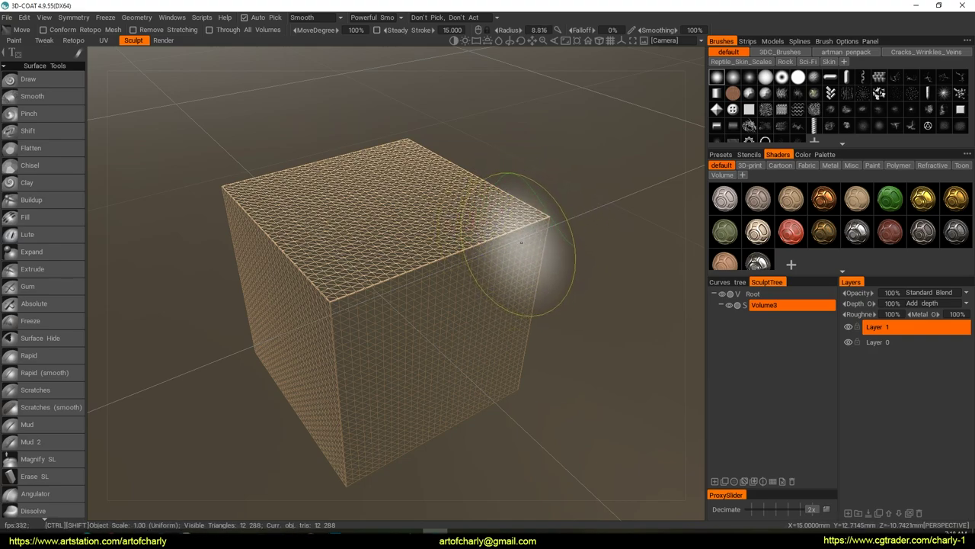
key(ctrl+alt)
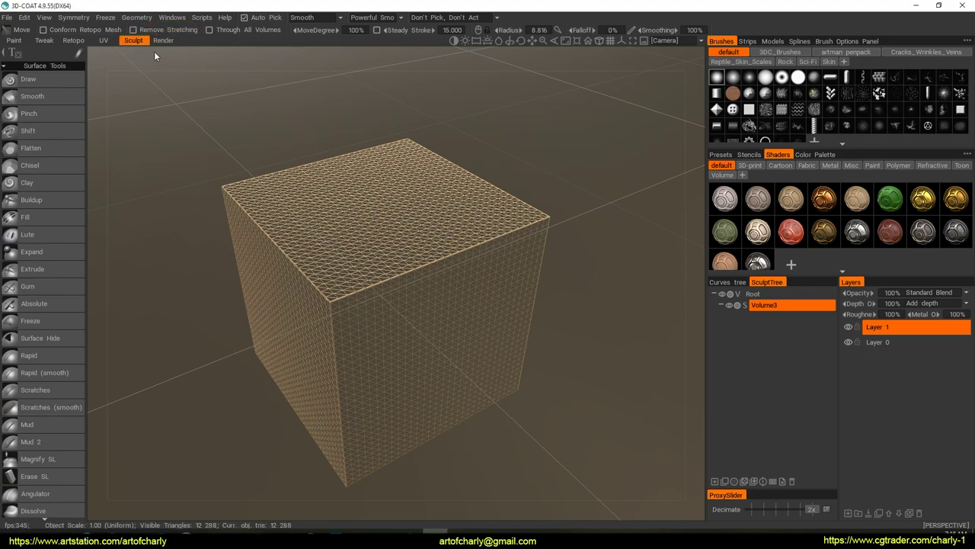
- Pull the cube's upper corner out into a long arm that bends downward, using Move with Remove Stretching
drag(549, 222, 625, 201)
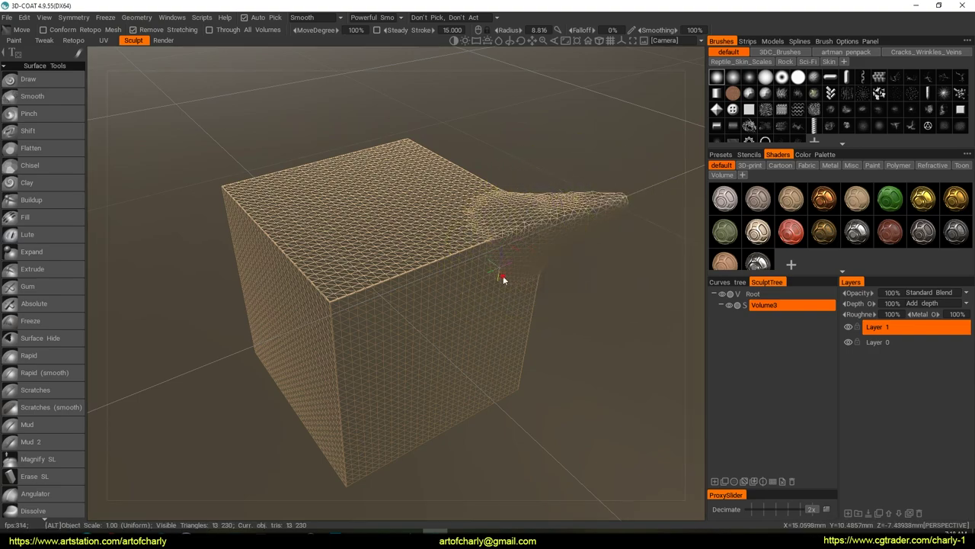
alt+drag(500, 269, 509, 283)
mouse_move(492, 195)
mouse_down()
mouse_move(520, 160)
mouse_move(559, 163)
mouse_up()
scroll(469, 231, down, 5)
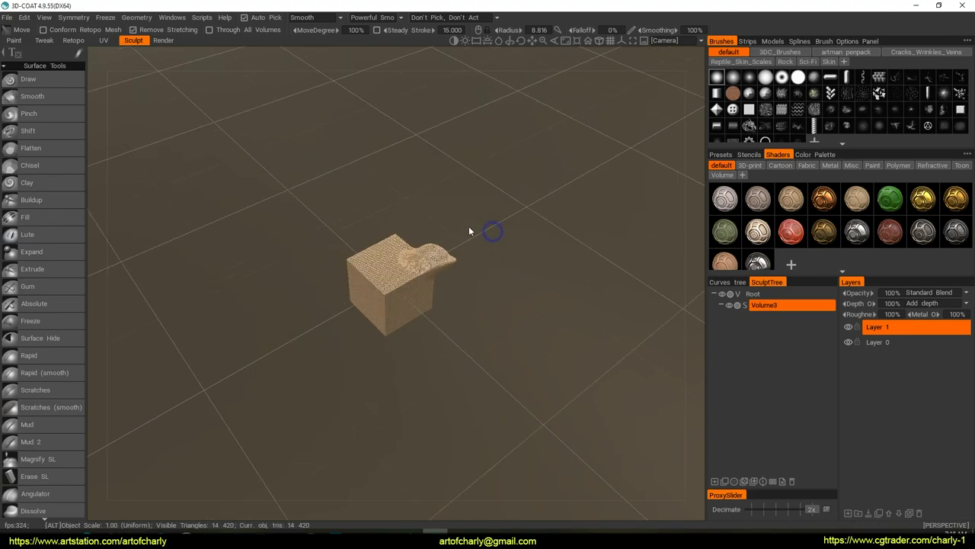
mouse_move(447, 256)
alt+right_down()
mouse_move(463, 238)
mouse_move(457, 245)
alt+right_up()
mouse_move(457, 255)
alt+mouse_down()
mouse_move(466, 241)
mouse_move(538, 226)
mouse_move(519, 206)
mouse_move(493, 206)
mouse_move(561, 208)
mouse_move(571, 236)
mouse_move(562, 255)
mouse_move(577, 272)
mouse_move(563, 319)
alt+mouse_up()
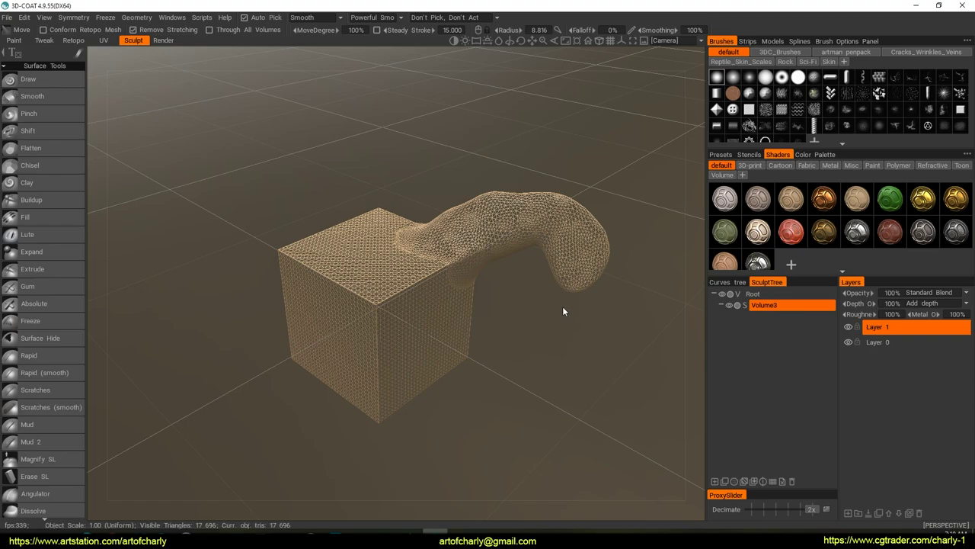
- Hide the wireframe and pull the end of the arm further down with the Move tool
key(w)
alt+middle_drag(558, 293, 517, 282)
alt+drag(517, 283, 436, 267)
mouse_move(584, 247)
mouse_down()
mouse_move(617, 253)
mouse_move(581, 304)
mouse_up()
mouse_move(492, 294)
alt+mouse_down()
mouse_move(554, 296)
mouse_move(567, 311)
alt+mouse_up()
alt+right_drag(544, 292, 538, 301)
- Undo all the Move strokes that formed the arm, back to the plain cube
key(ctrl+z)
key(ctrl+z)
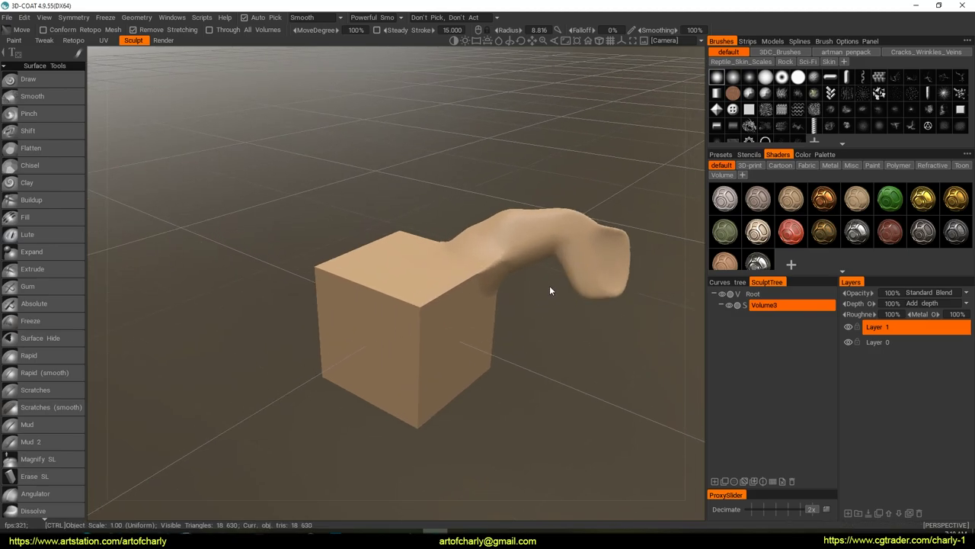
key(ctrl+z)
key(ctrl+z)
key(ctrl+z)
key(ctrl+z)
key(ctrl+z)
key(ctrl+z)
key(ctrl+z)
key(ctrl+z)
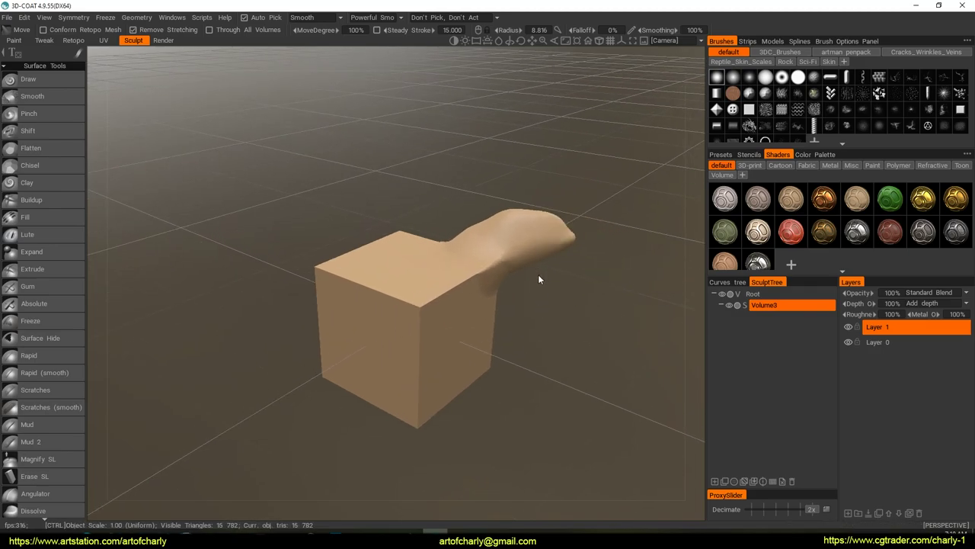
key(ctrl+z)
key(ctrl+z)
key(ctrl+z)
key(ctrl+z)
key(ctrl+z)
key(ctrl+z)
key(ctrl+z)
key(ctrl+z)
- Extend a thick protrusion from the cube's upper corner with the Snake Clay tool at radius 8.816
alt+drag(409, 266, 418, 245)
alt+right_drag(418, 246, 425, 249)
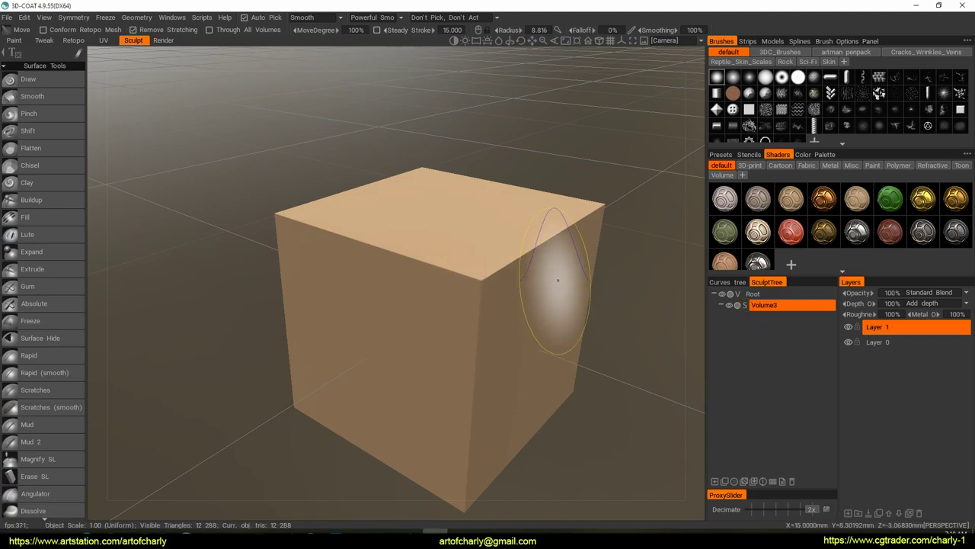
scroll(64, 304, down, 10)
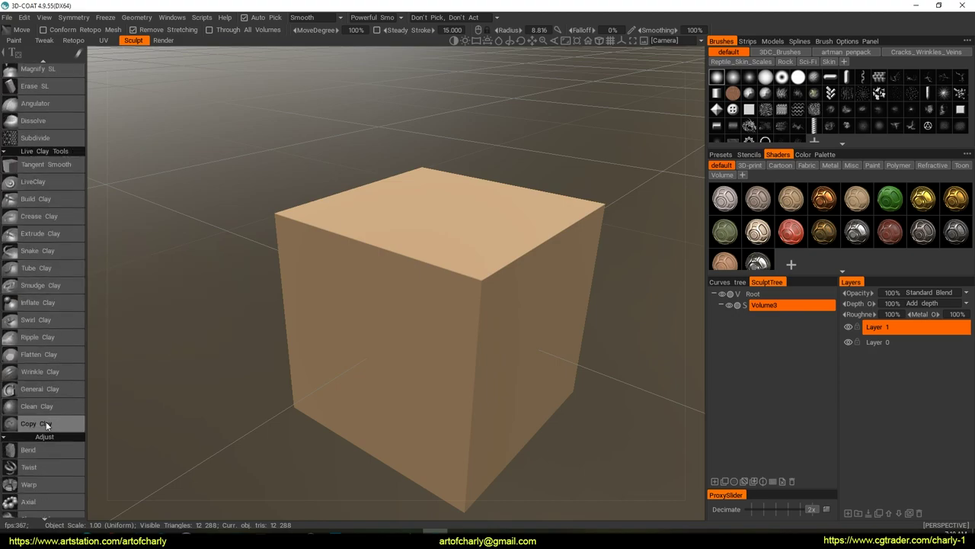
click(35, 198)
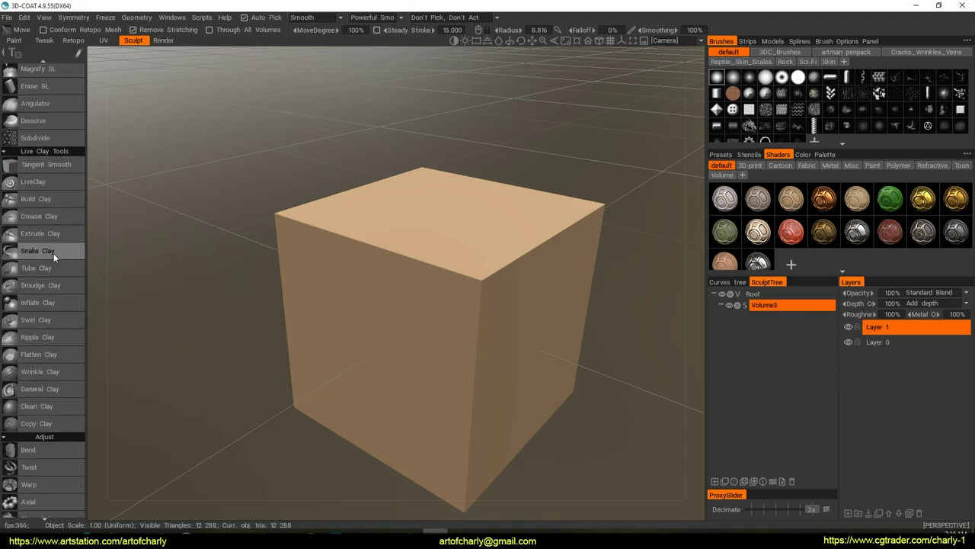
click(45, 250)
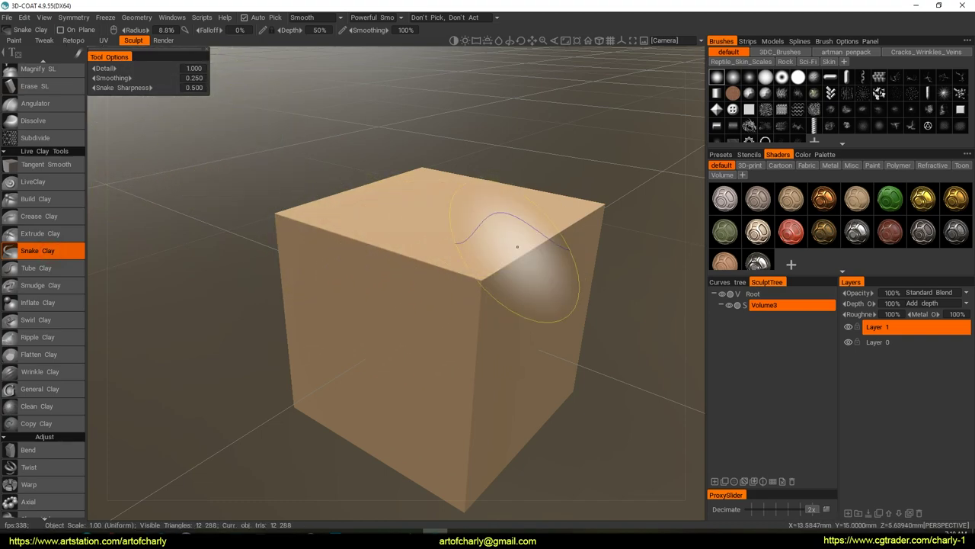
mouse_move(505, 257)
alt+mouse_down()
mouse_move(503, 276)
mouse_move(536, 254)
mouse_move(519, 238)
mouse_move(577, 180)
mouse_move(615, 187)
mouse_move(602, 199)
mouse_move(651, 229)
mouse_move(592, 272)
mouse_move(620, 185)
alt+mouse_up()
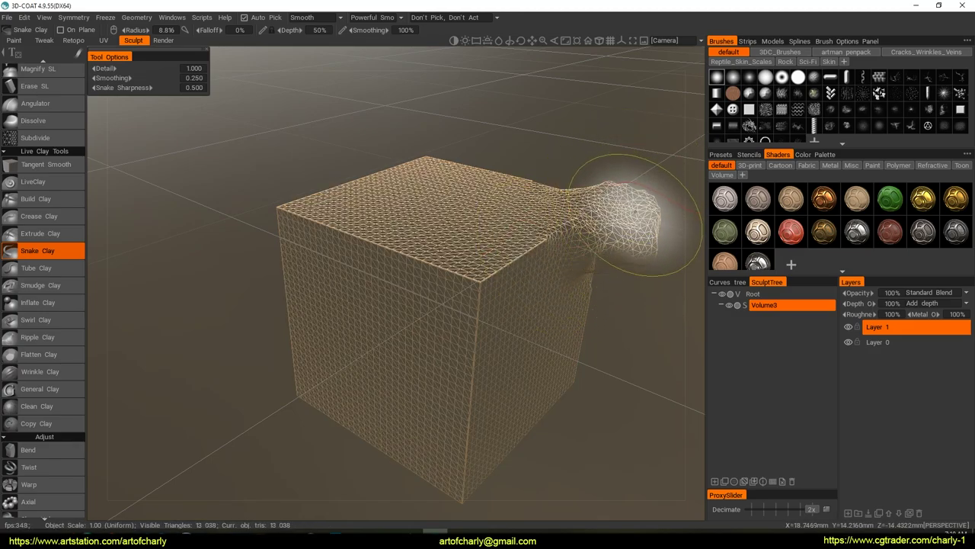
- Raise a broad bump at the cube's near upper corner with LiveClay and set the tool's Detail to 3
click(32, 189)
drag(435, 233, 458, 274)
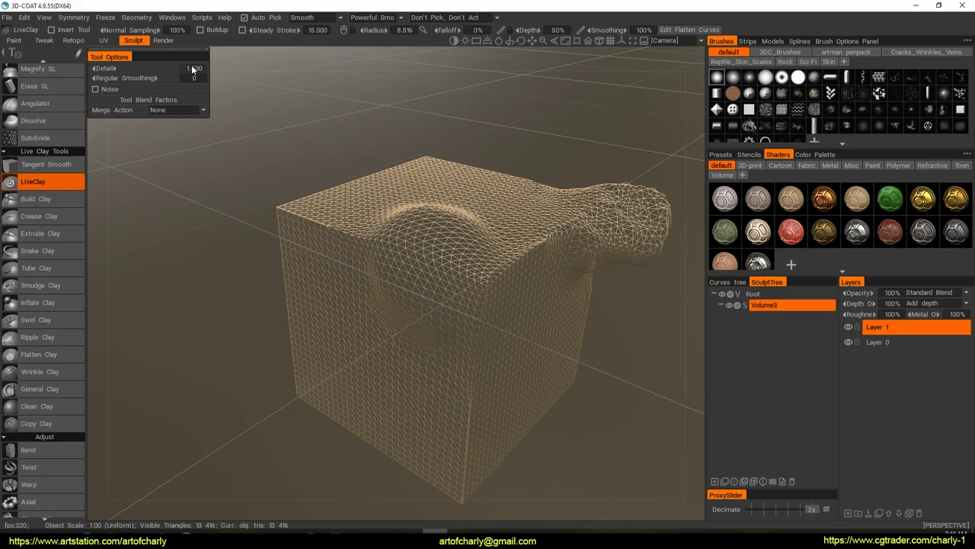
text(3)
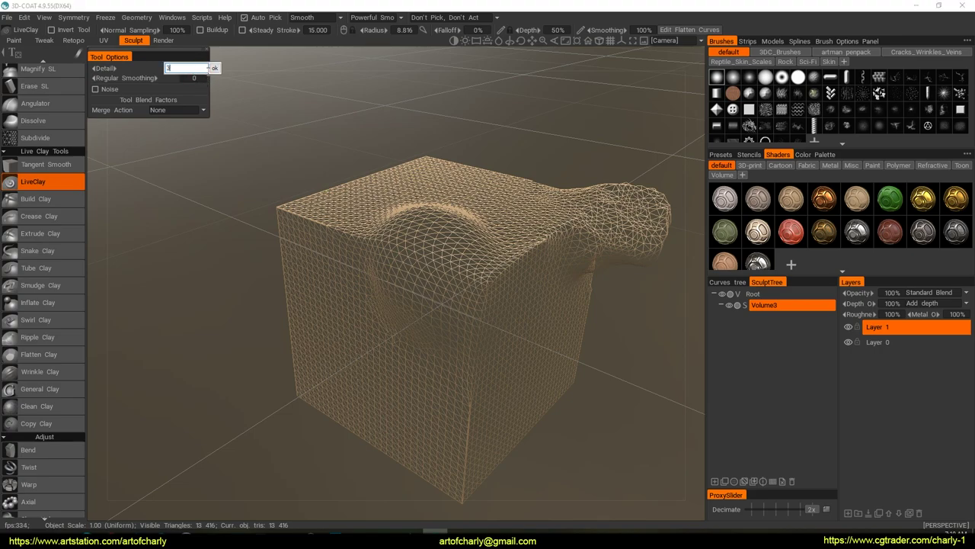
key(Return)
- Reduce the LiveClay radius to 1.652 and sculpt finely detailed lumps over the bump and down the near corner
right_drag(397, 259, 333, 257)
right_click(428, 260)
mouse_move(435, 257)
mouse_down()
mouse_move(457, 283)
mouse_move(480, 267)
mouse_move(468, 327)
mouse_move(453, 322)
mouse_move(440, 352)
mouse_move(457, 385)
mouse_move(506, 268)
mouse_move(478, 258)
mouse_move(471, 235)
mouse_move(497, 312)
mouse_move(499, 266)
mouse_move(528, 262)
mouse_move(522, 301)
mouse_up()
mouse_move(522, 301)
alt+mouse_down()
mouse_move(460, 284)
mouse_move(447, 245)
mouse_move(461, 252)
alt+mouse_up()
mouse_move(480, 286)
mouse_down()
mouse_move(508, 328)
mouse_move(536, 332)
mouse_move(515, 311)
mouse_move(529, 374)
mouse_move(548, 326)
mouse_move(533, 329)
mouse_up()
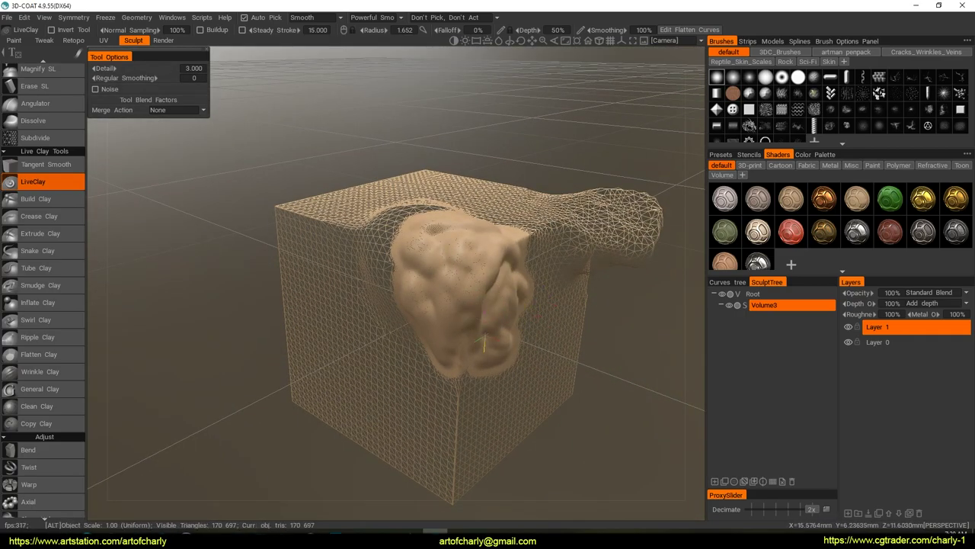
- Assign the hotkey Shift+Q to the Resample command
mouse_move(486, 320)
alt+mouse_down()
mouse_move(464, 347)
mouse_move(529, 334)
mouse_move(461, 331)
mouse_move(487, 331)
mouse_move(474, 260)
mouse_move(483, 310)
mouse_move(450, 318)
alt+mouse_up()
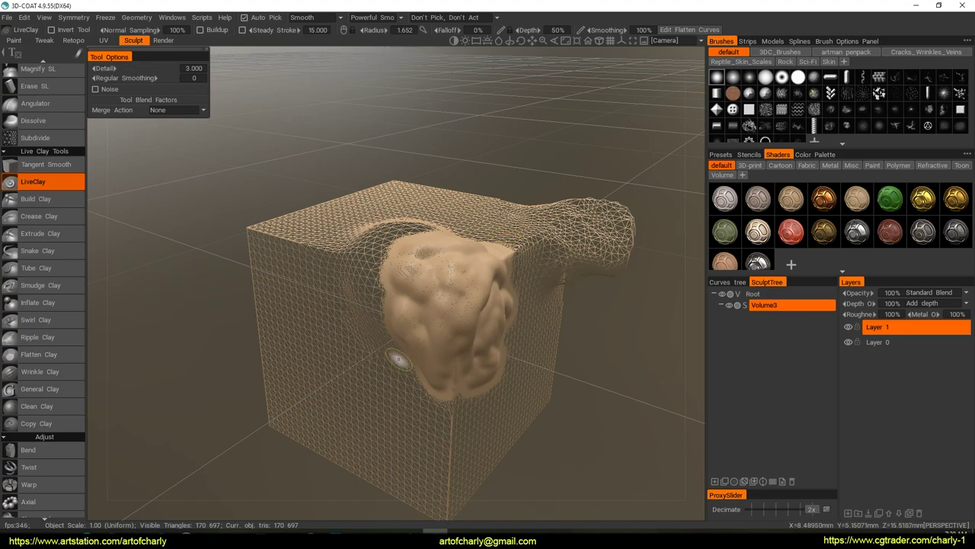
middle_drag(396, 358, 363, 315)
scroll(57, 271, down, 5)
scroll(57, 271, down, 8)
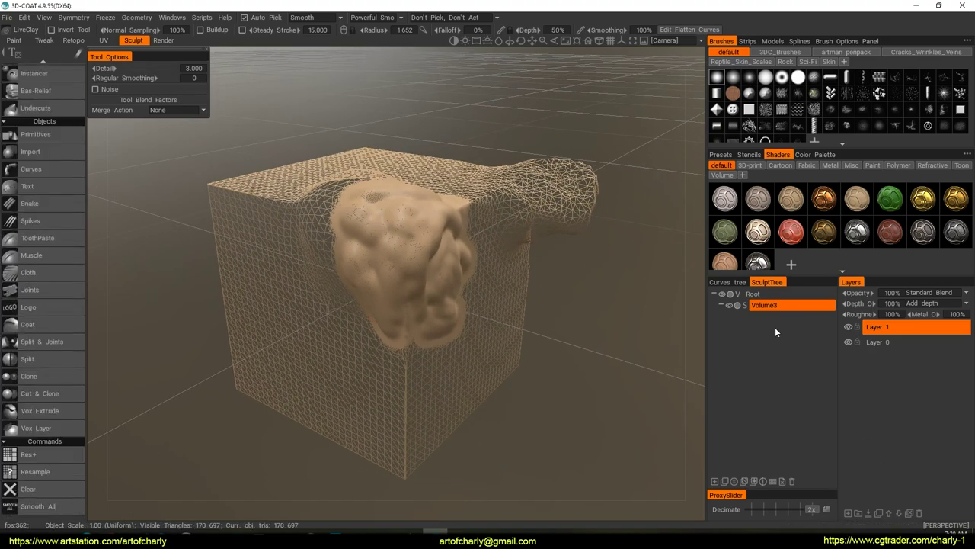
click(751, 307)
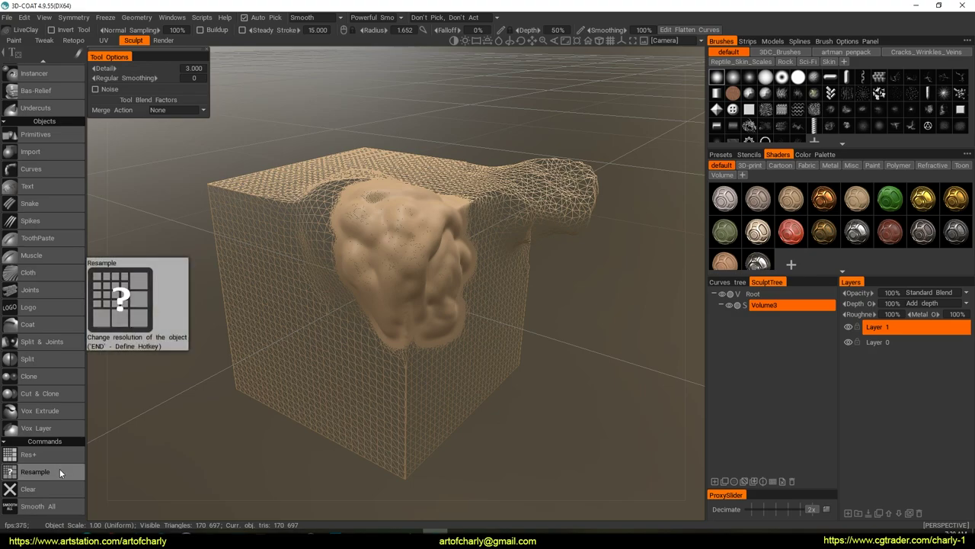
key(End)
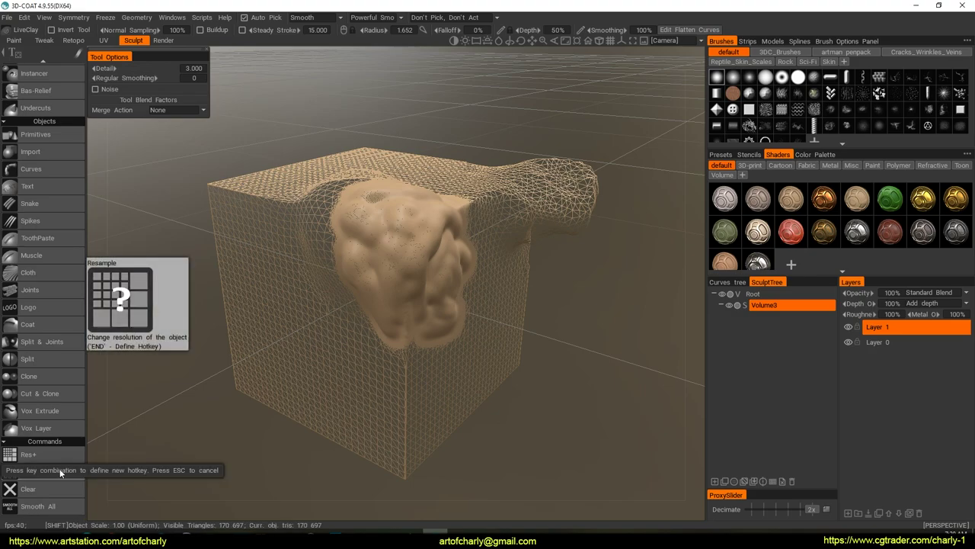
key(Escape)
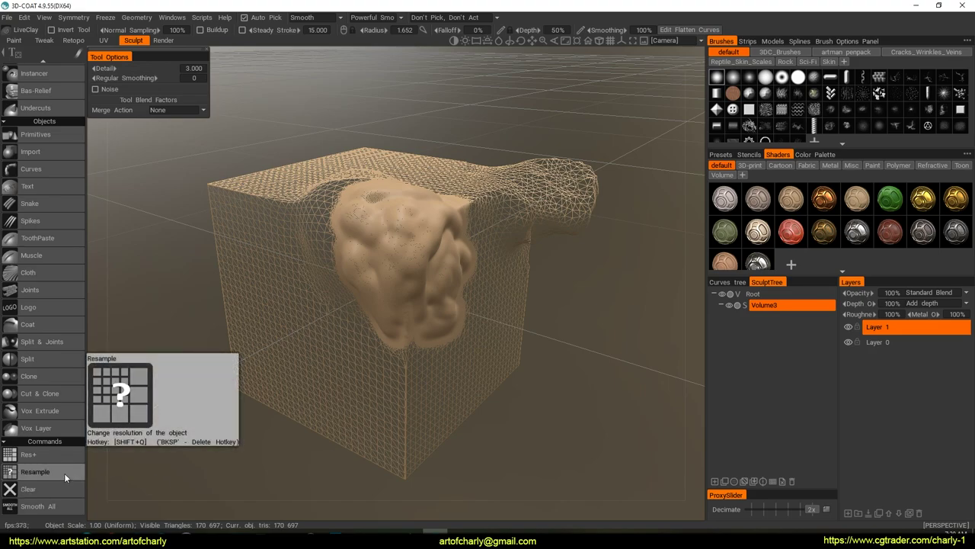
- Resample the sculpt object to a required poly count of 30000 with Smooth resampling quality
alt+drag(388, 231, 387, 265)
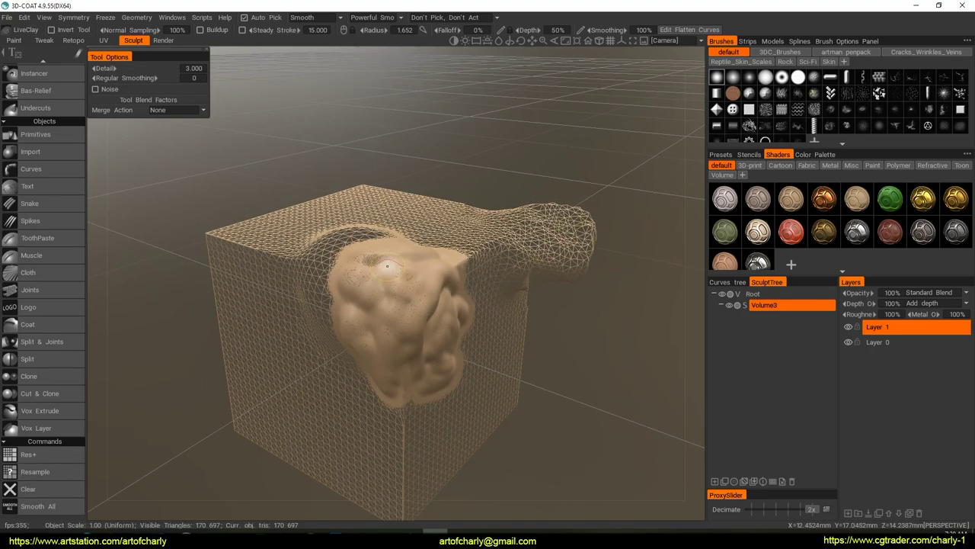
key(shift+r)
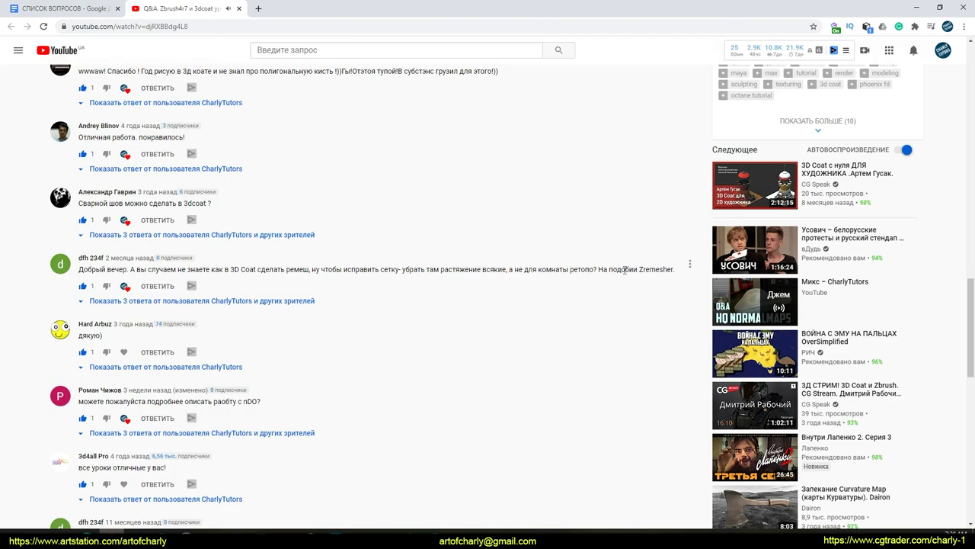
click(920, 7)
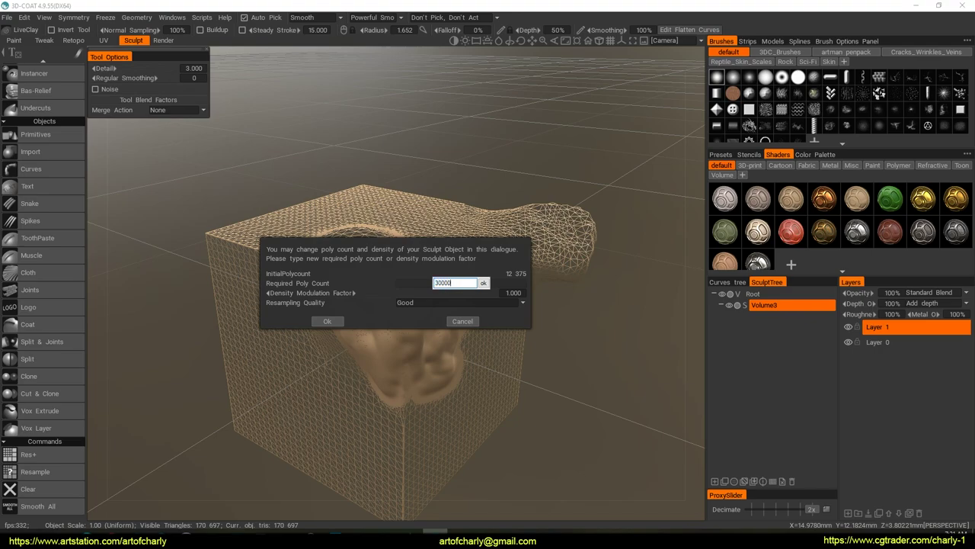
click(522, 302)
click(522, 302)
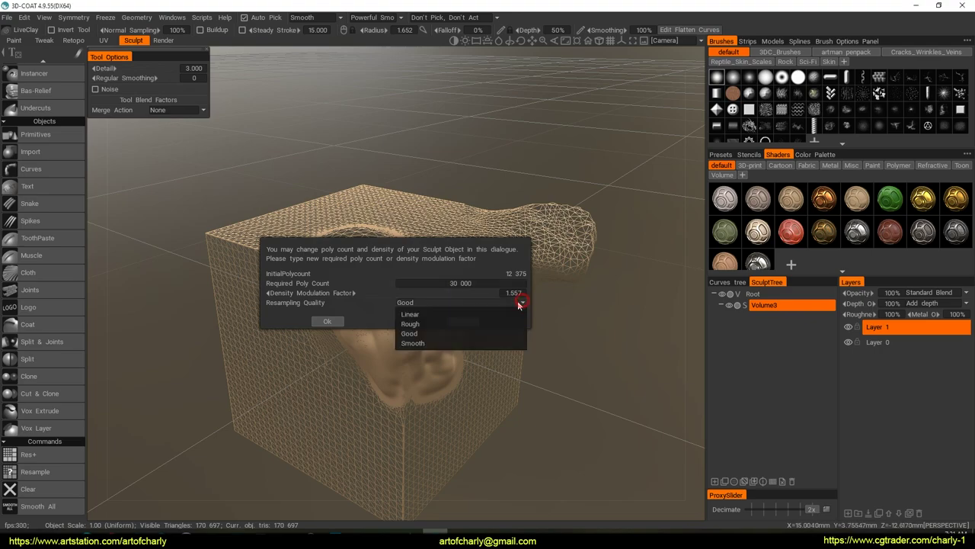
click(421, 341)
click(327, 321)
- Switch to the Move tool and enlarge the brush radius to 13.587
alt+drag(327, 322, 413, 290)
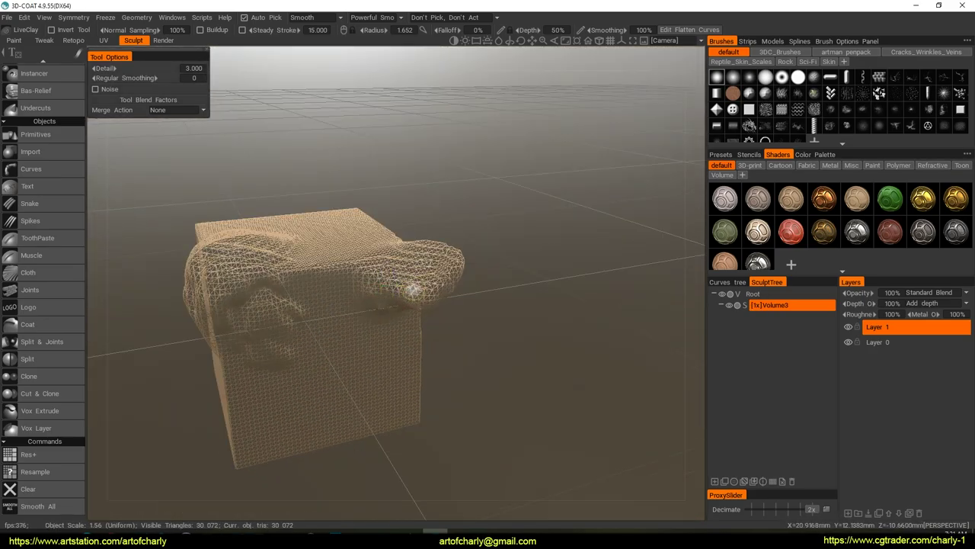
scroll(32, 206, up, 4)
key(space)
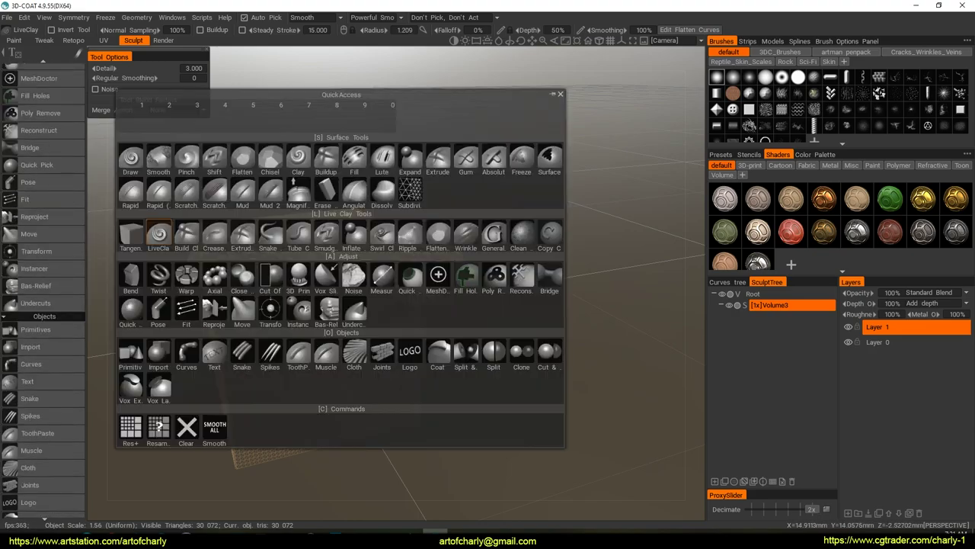
click(240, 313)
right_drag(379, 272, 416, 279)
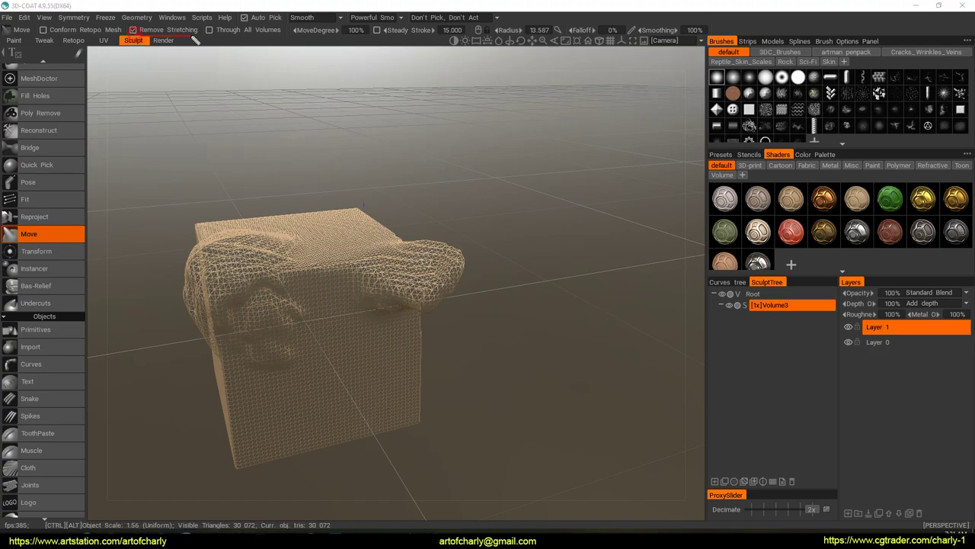
- With Remove Stretching off, pull the cube's corner lump into long outward and upward protrusions and drag its underside down with Move
mouse_move(431, 262)
mouse_down()
mouse_move(644, 221)
mouse_move(646, 229)
mouse_up()
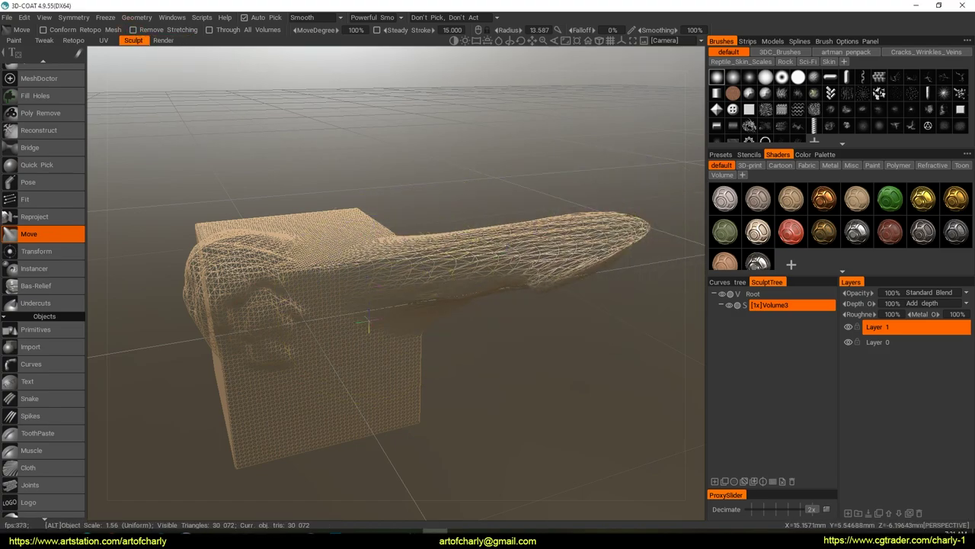
mouse_move(400, 223)
mouse_down()
mouse_move(440, 153)
mouse_move(534, 148)
mouse_up()
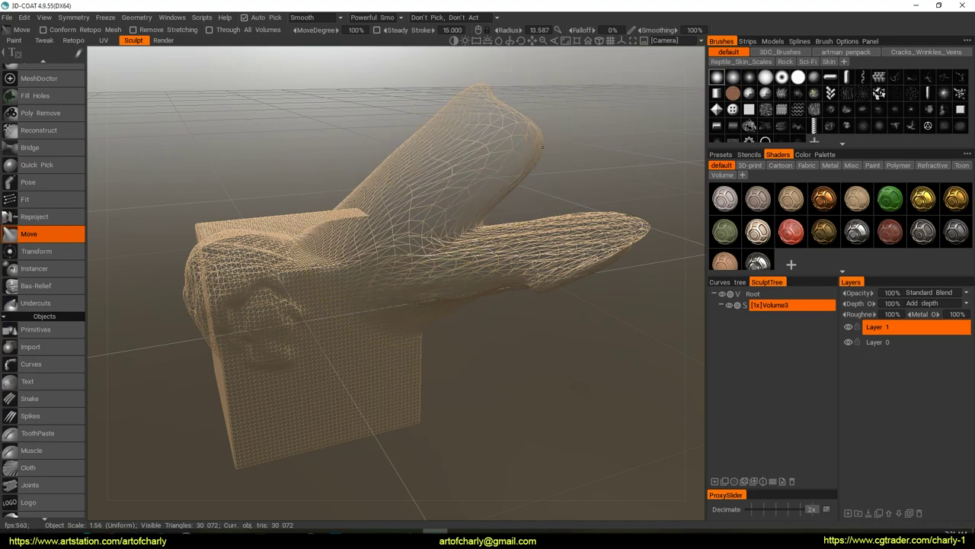
drag(500, 230, 625, 154)
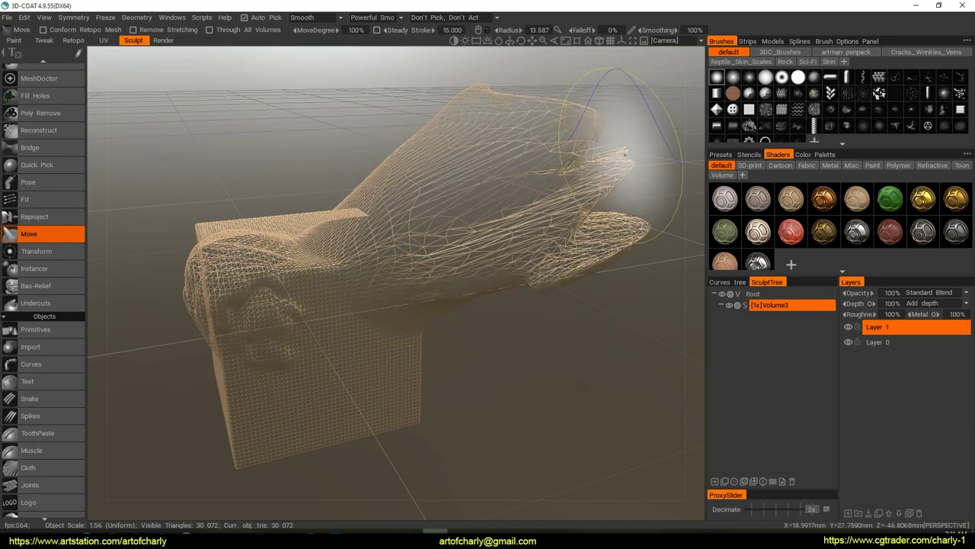
drag(566, 284, 599, 355)
drag(495, 301, 455, 362)
drag(515, 327, 527, 355)
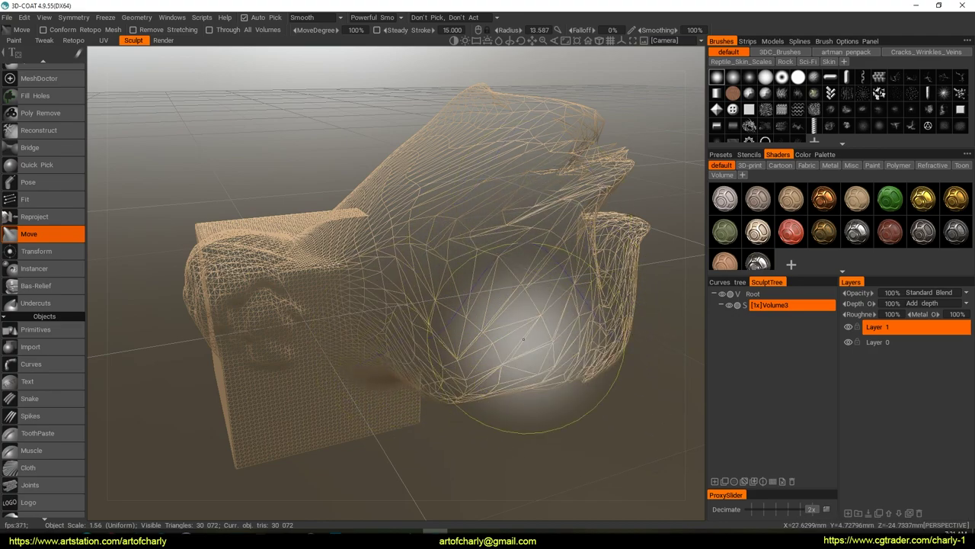
shift+drag(540, 321, 559, 290)
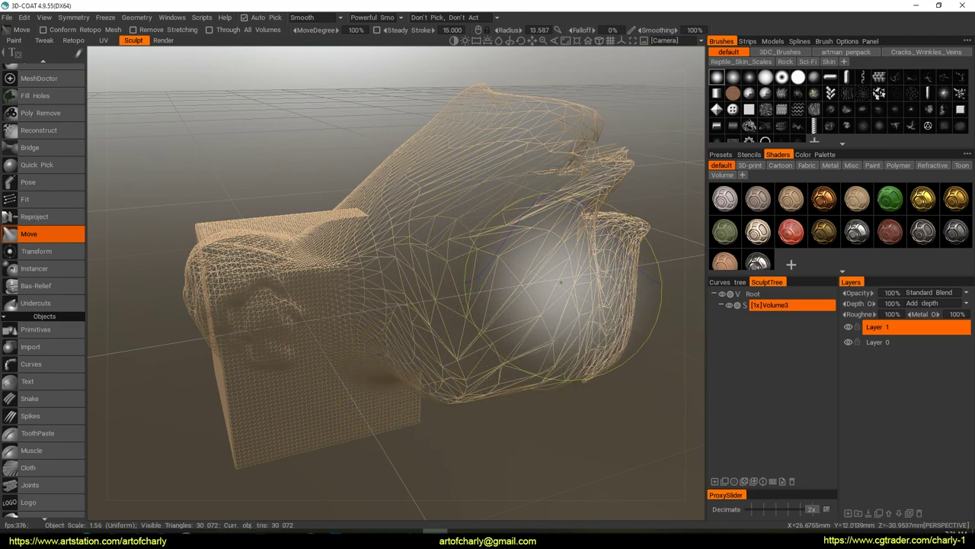
- Resample the stretched sculpt object with a density modulation factor of 1.000 and Smooth resampling quality
key(shift+r)
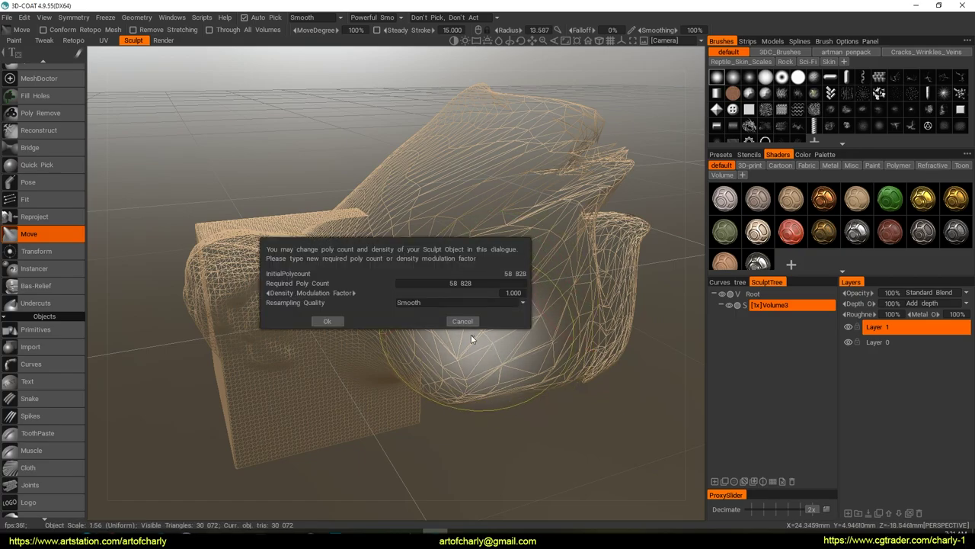
click(329, 321)
- Pull the upper end of the resampled form out into a long pointed spike with a second branch below it
mouse_move(394, 196)
alt+mouse_down()
mouse_move(498, 391)
mouse_move(446, 349)
mouse_move(293, 311)
mouse_move(464, 361)
mouse_move(363, 299)
mouse_move(483, 252)
mouse_move(467, 313)
alt+mouse_up()
mouse_move(480, 345)
alt+right_down()
mouse_move(451, 305)
mouse_move(445, 325)
alt+right_up()
mouse_move(447, 328)
alt+mouse_down()
mouse_move(316, 363)
mouse_move(405, 246)
mouse_move(608, 120)
alt+mouse_up()
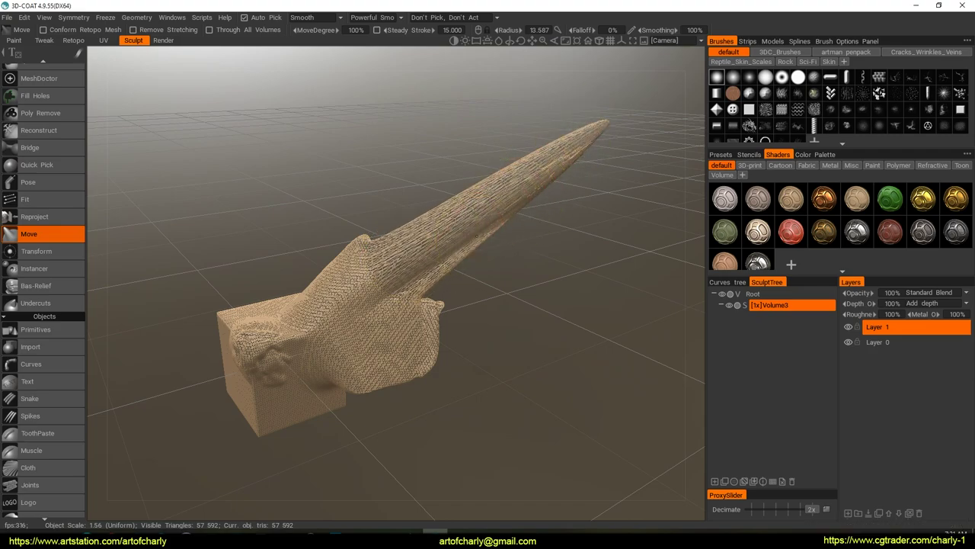
- Resample the spiked form at a required poly count of 103307 with Smooth quality and inspect the evened-out mesh
key(Return)
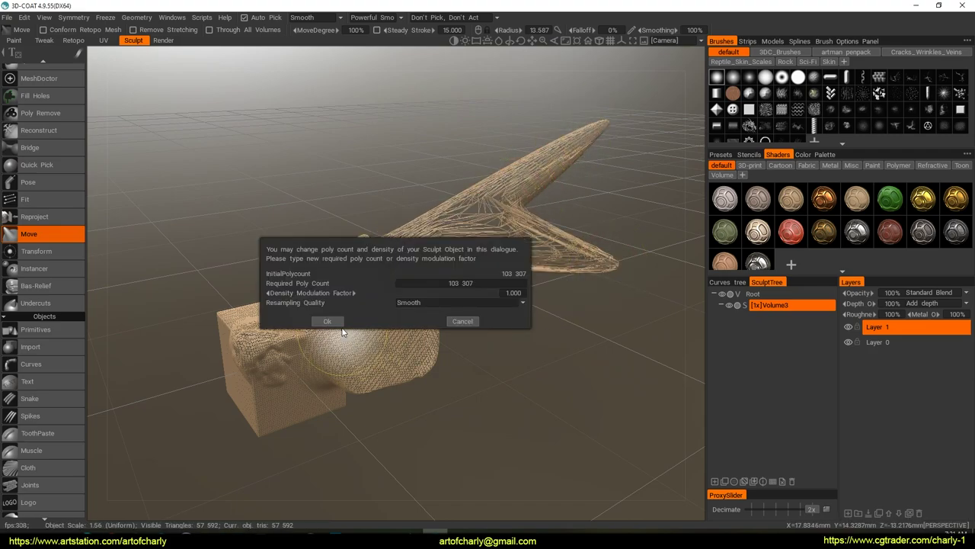
click(336, 321)
mouse_move(446, 316)
alt+mouse_down()
mouse_move(528, 328)
mouse_move(434, 322)
mouse_move(555, 337)
mouse_move(507, 340)
mouse_move(570, 305)
mouse_move(546, 305)
mouse_move(553, 319)
alt+mouse_up()
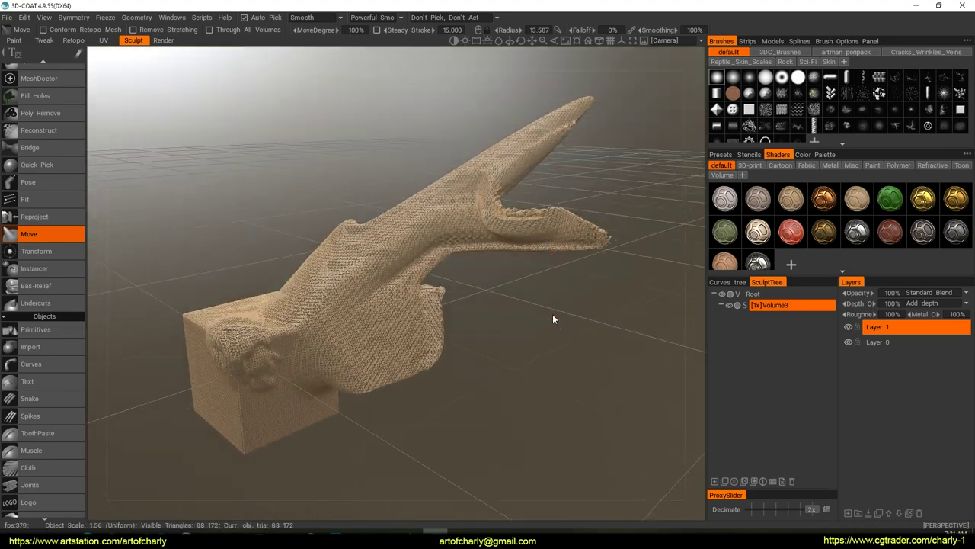